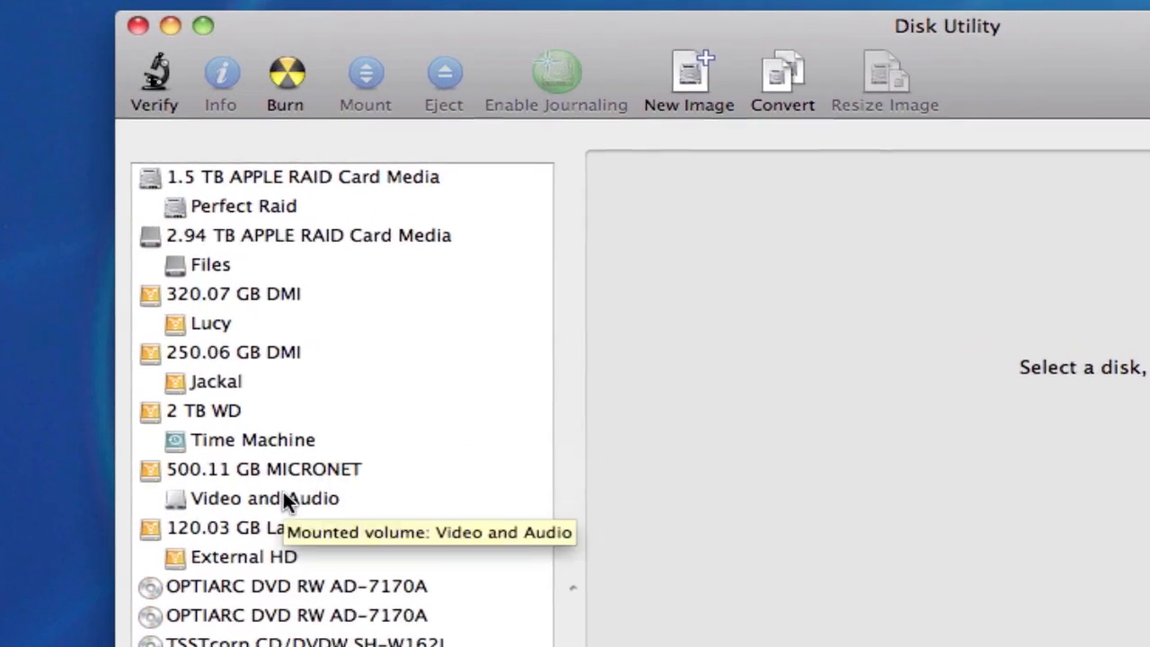
- Open the partition settings for the 120.03 GB LaCie disk and choose a two-partition volume scheme
left_click(316, 519)
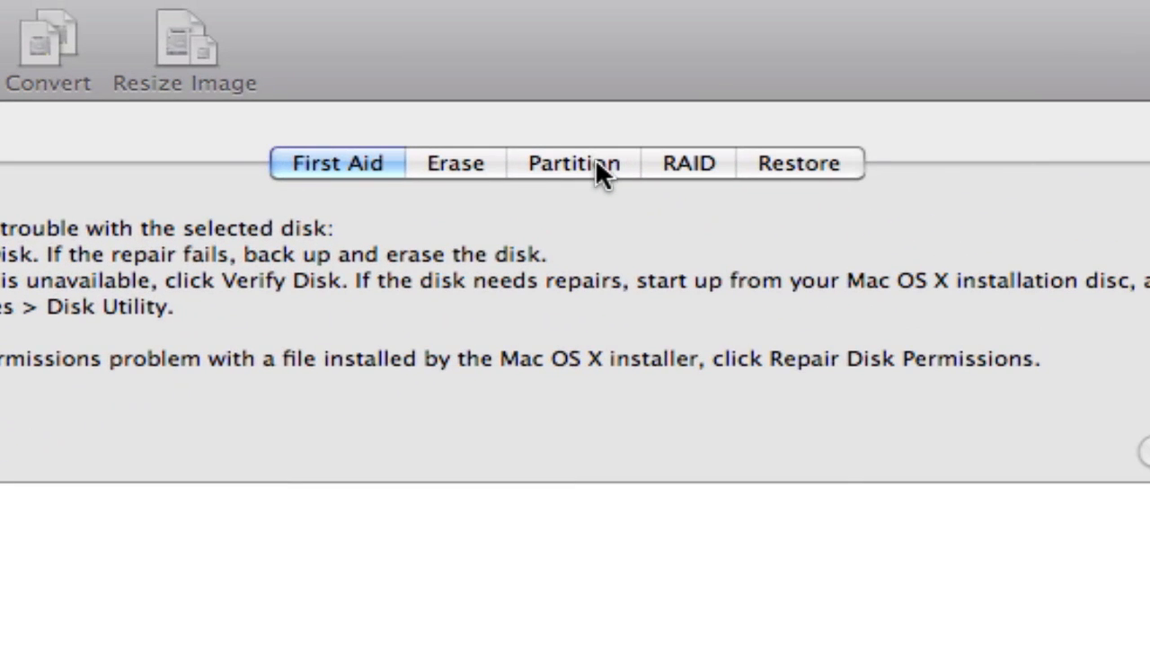
left_click(560, 162)
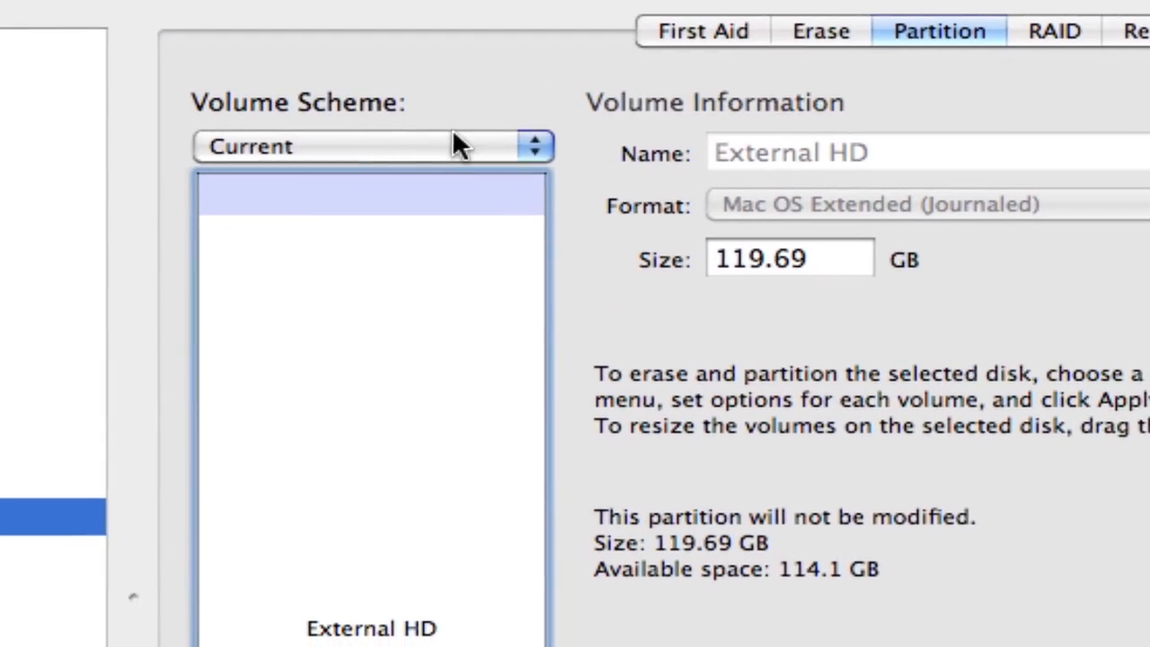
left_click(422, 173)
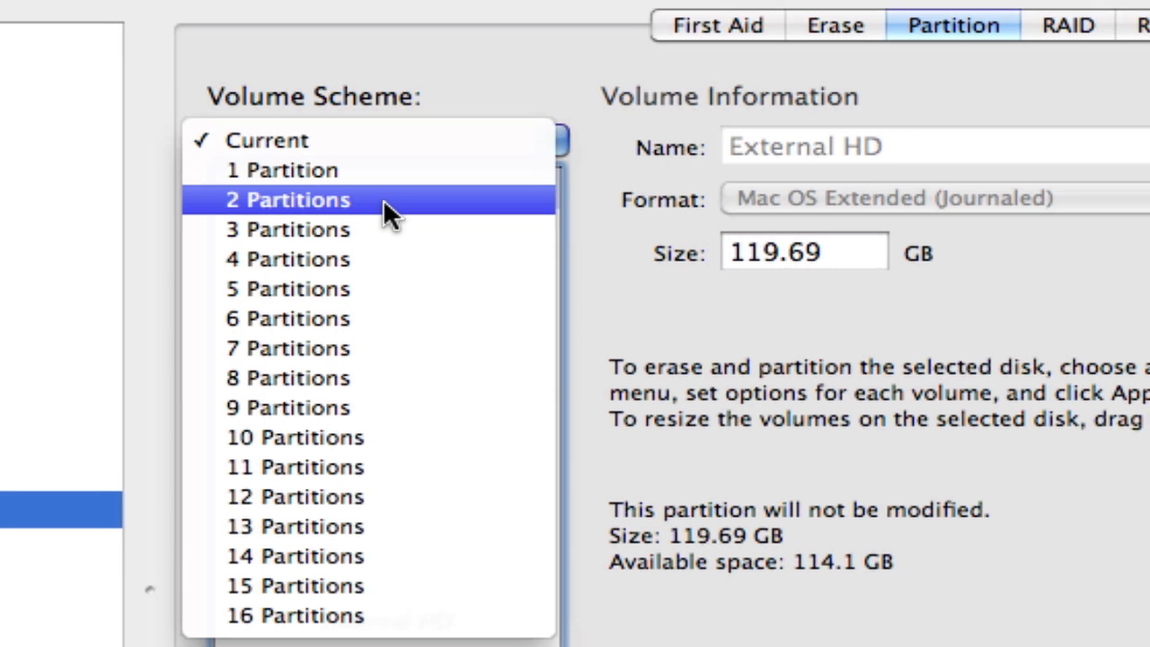
left_click(384, 205)
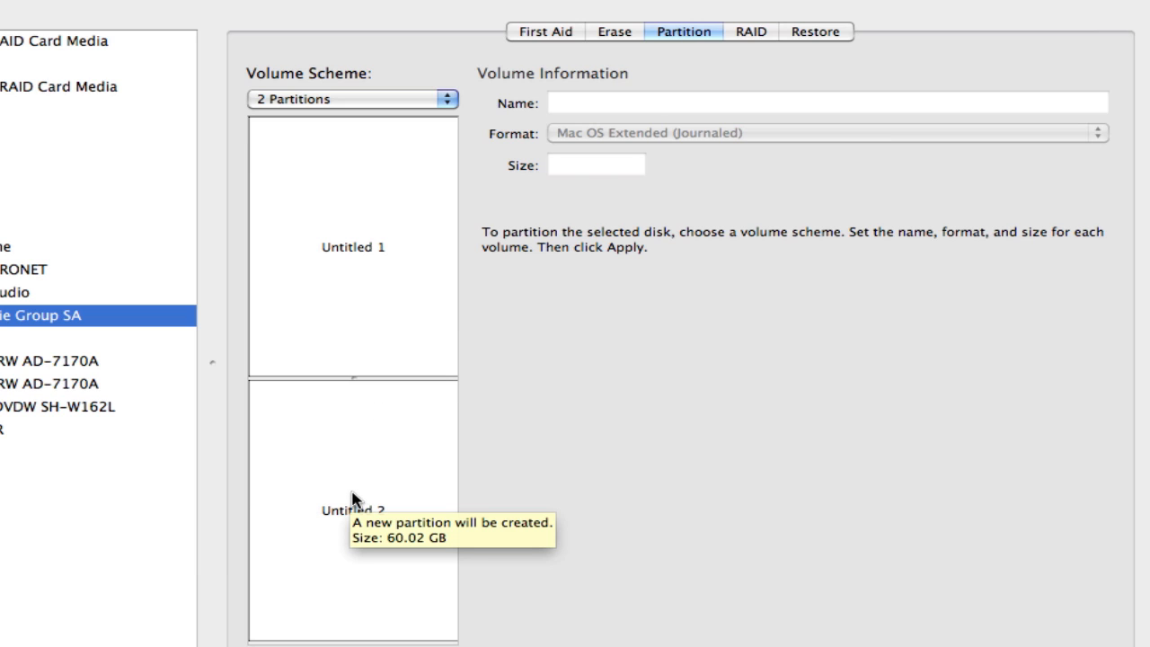
- Resize the two new partitions to about 33 GB for Untitled 1 and about 87 GB for Untitled 2
left_click(331, 258)
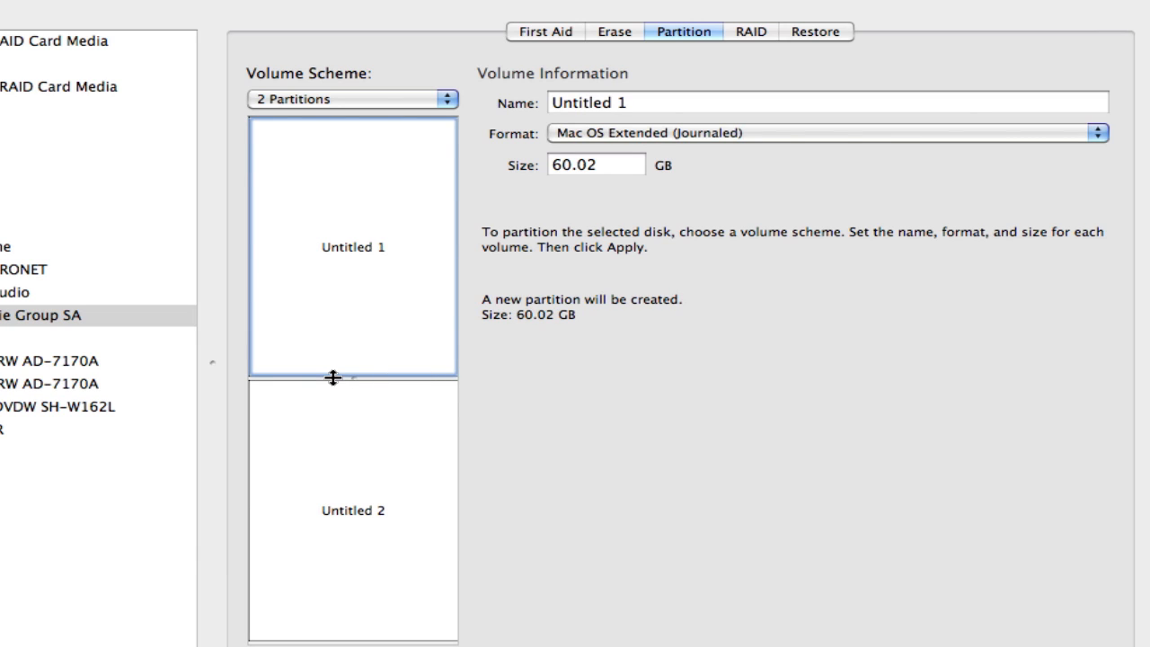
left_click(340, 433)
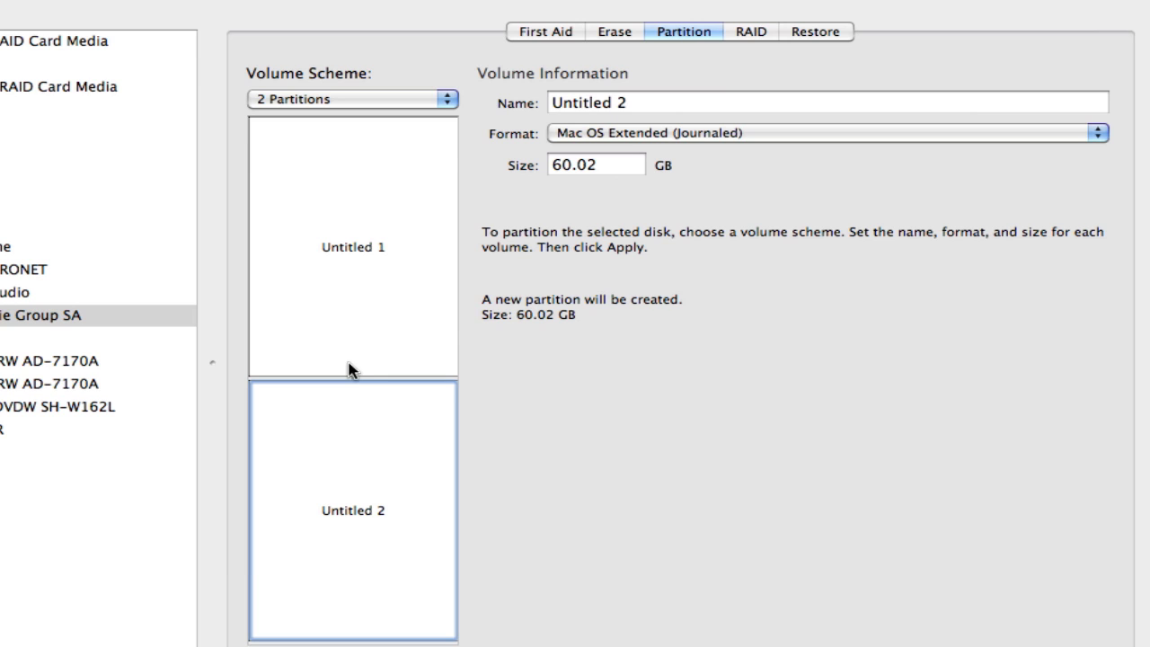
left_click_drag(348, 377, 363, 212)
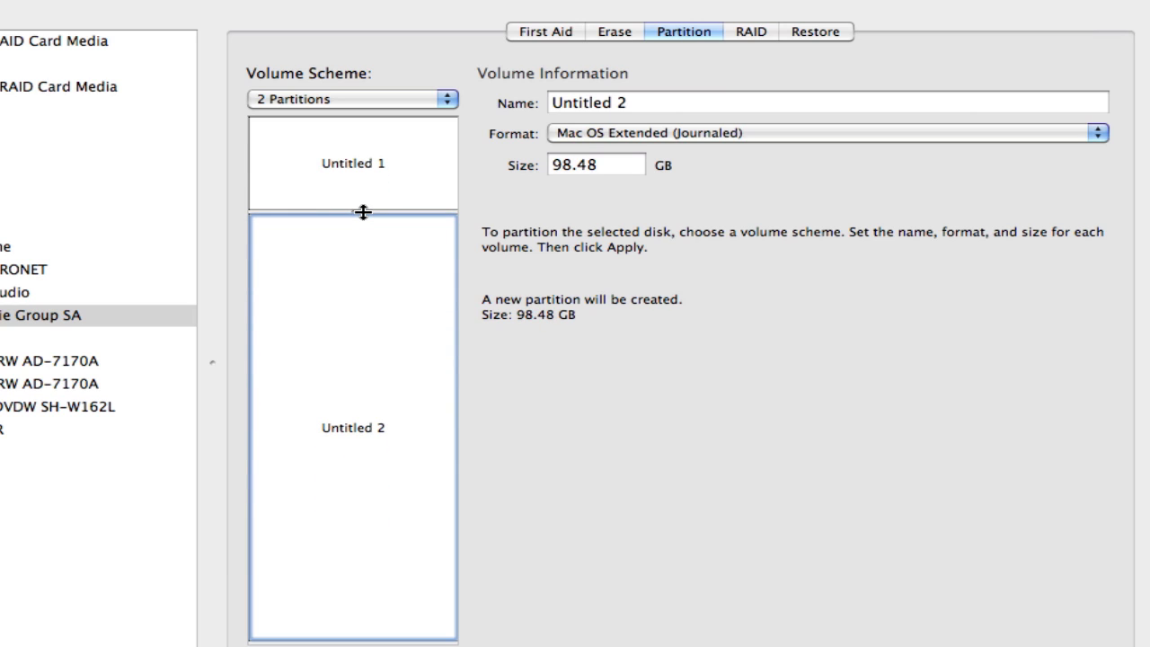
left_click_drag(363, 212, 363, 262)
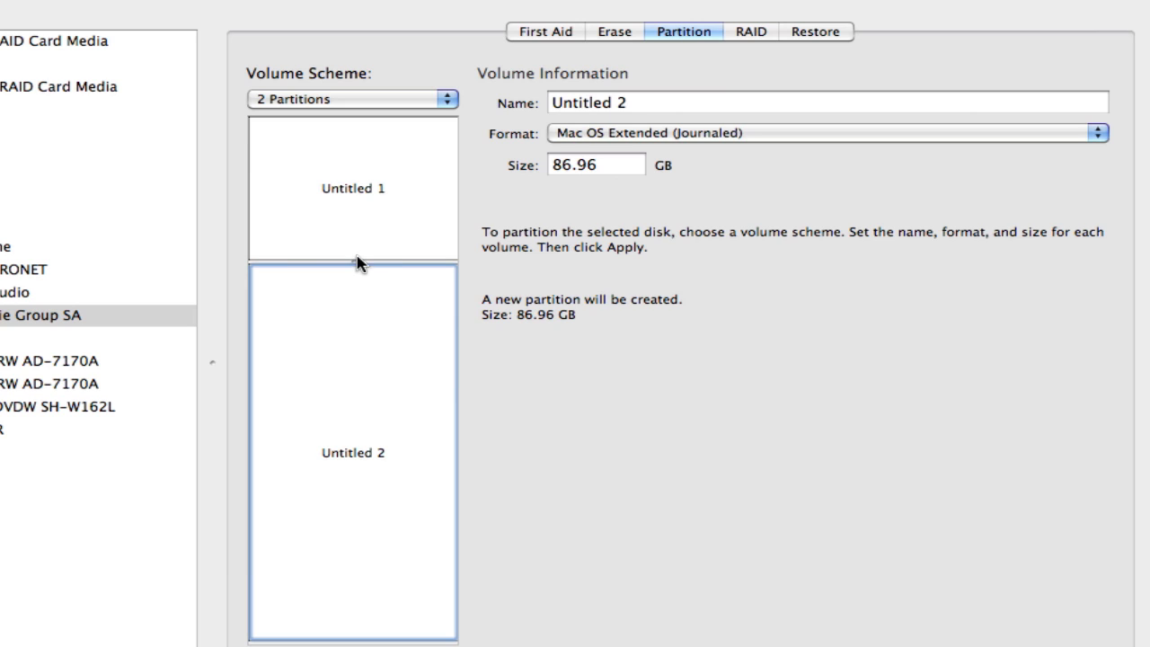
left_click(354, 225)
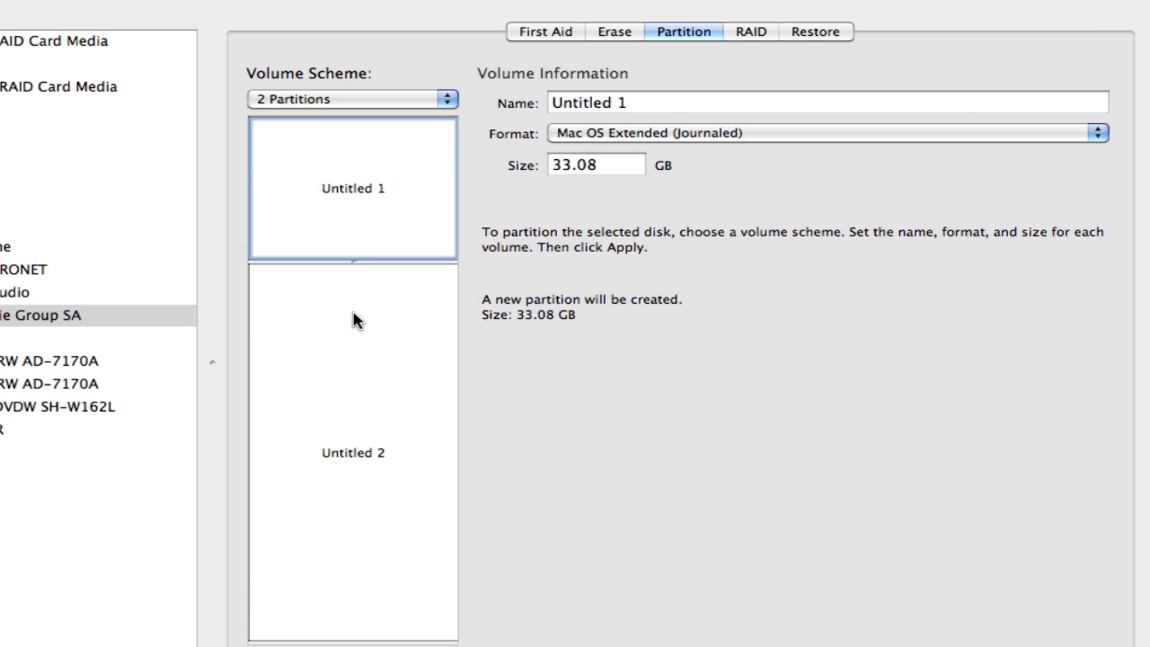
mouse_move(353, 320)
mouse_move(354, 219)
mouse_move(350, 363)
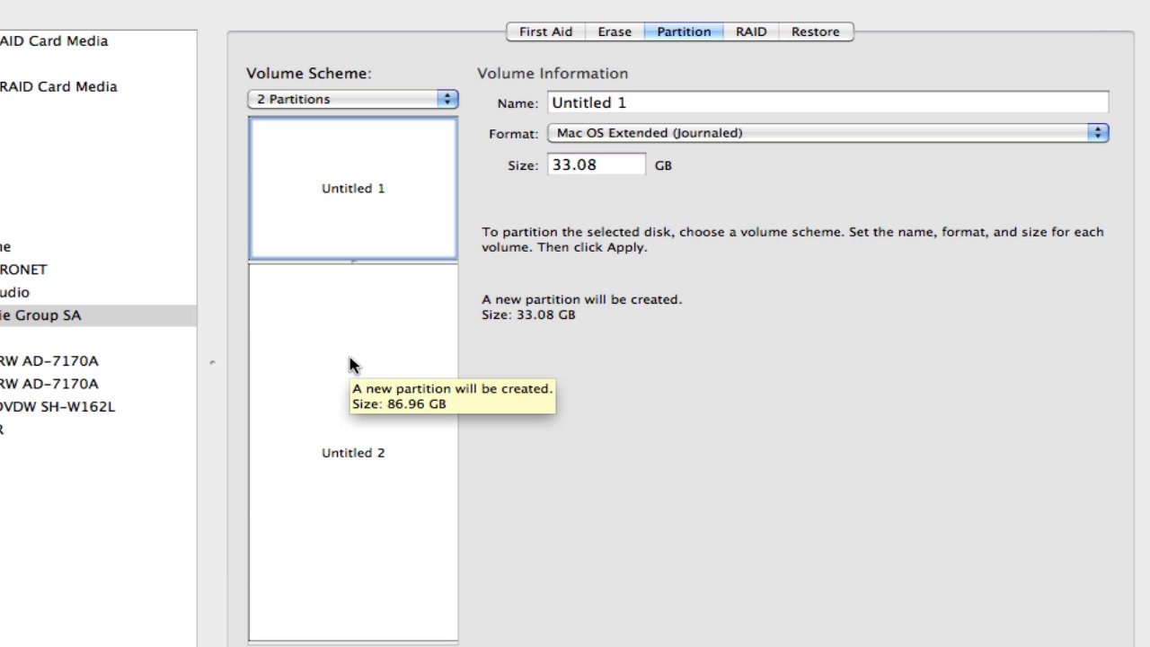
mouse_move(333, 188)
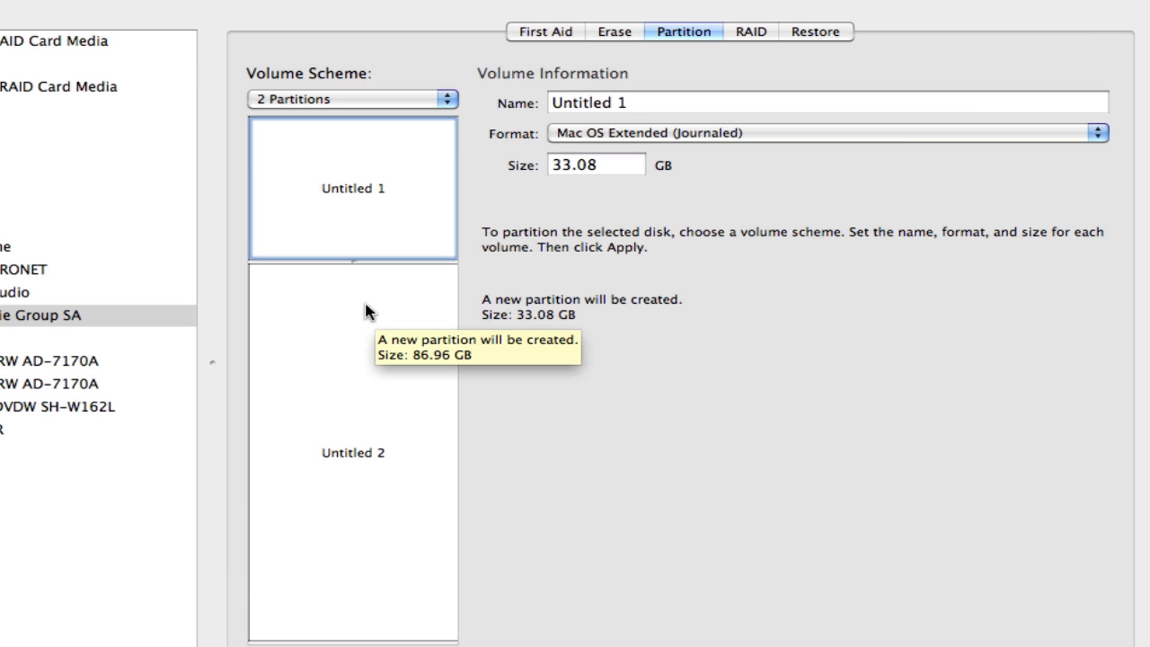
- Switch the volume scheme to three partitions and resize the first to about 37 GB and the second to about 22 GB
left_click(380, 99)
left_click(380, 116)
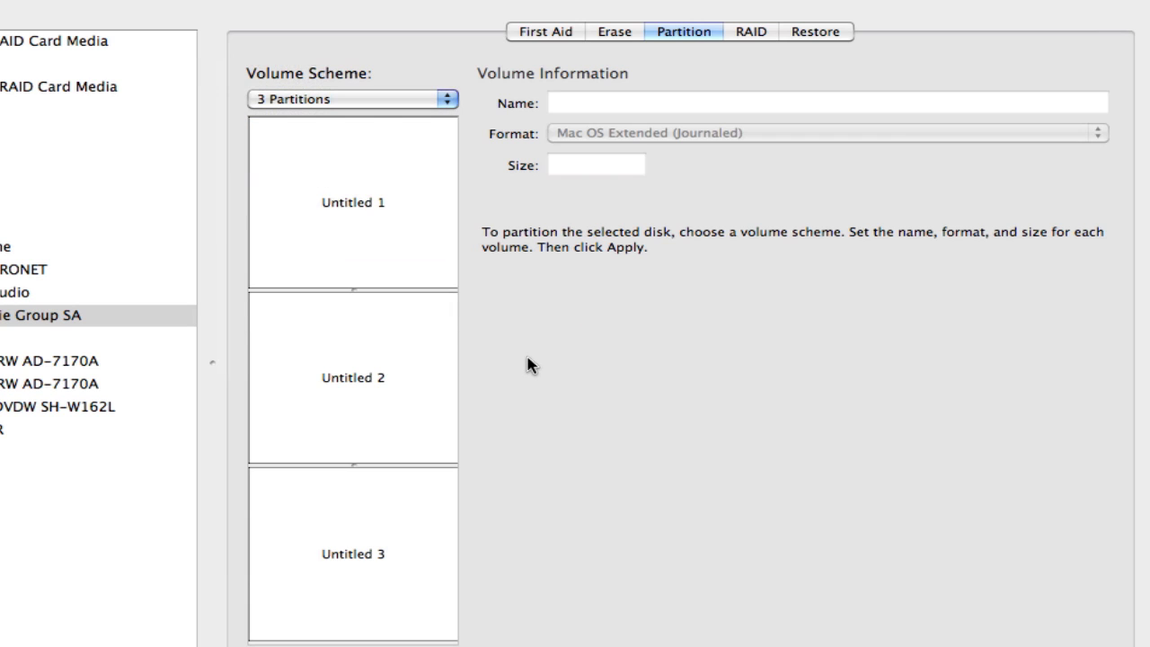
left_click(353, 204)
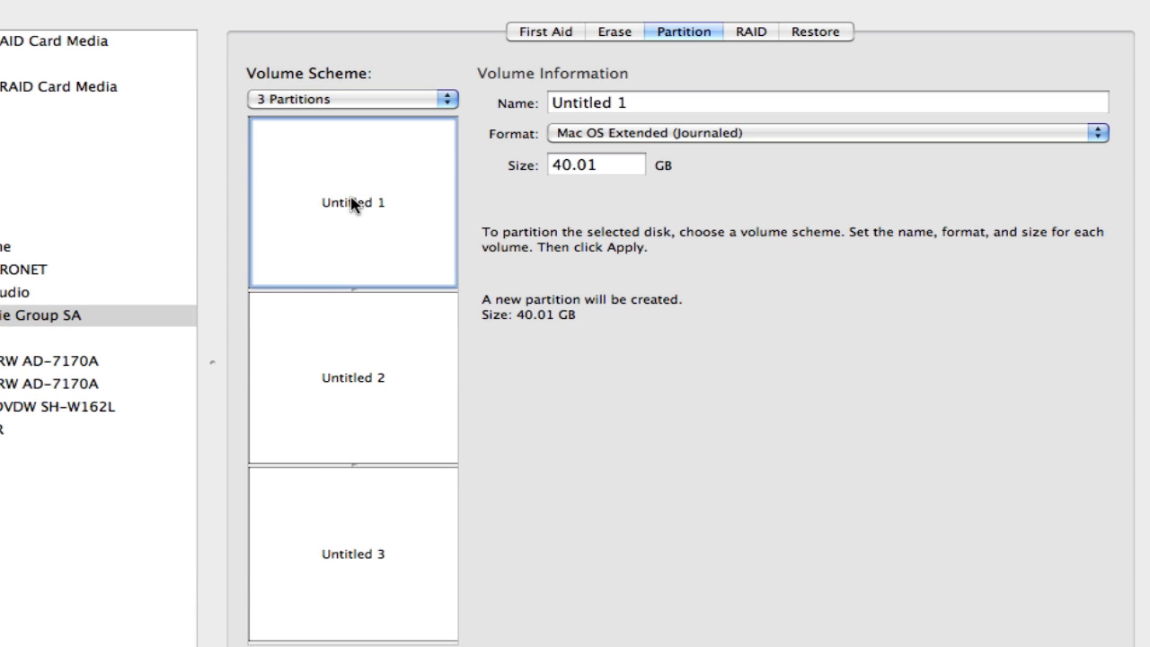
mouse_move(350, 290)
left_mouse_down()
mouse_move(356, 199)
mouse_move(357, 278)
left_mouse_up()
left_click_drag(362, 462, 364, 375)
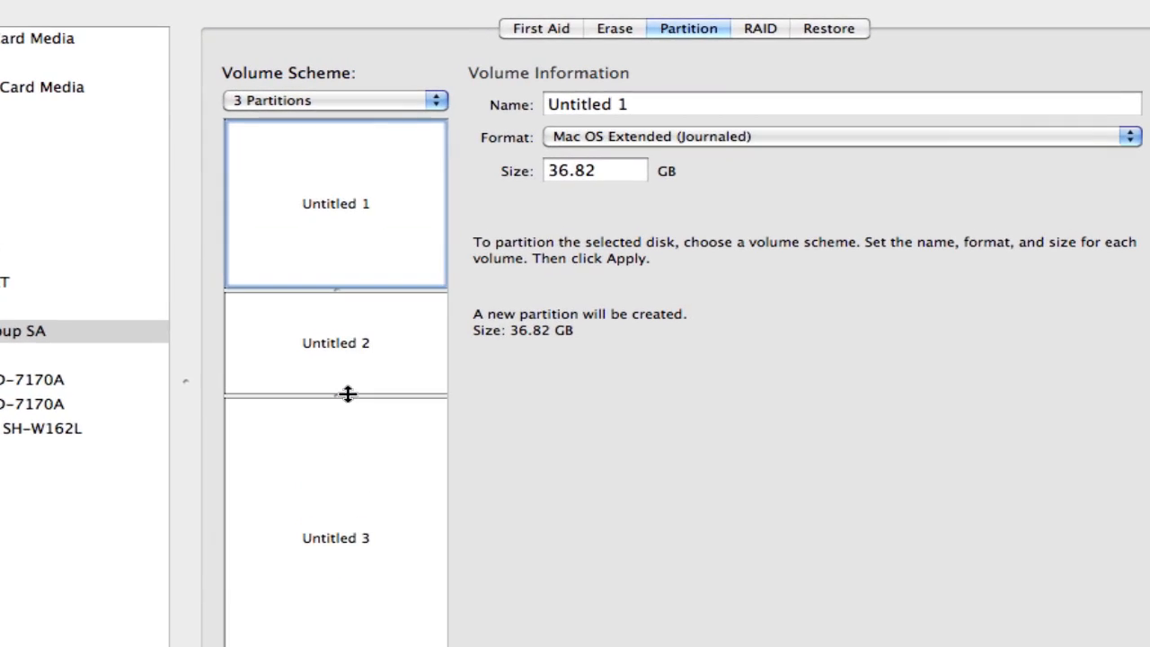
- Set the size of the second partition, Untitled 2, to exactly 12 GB
left_click(338, 365)
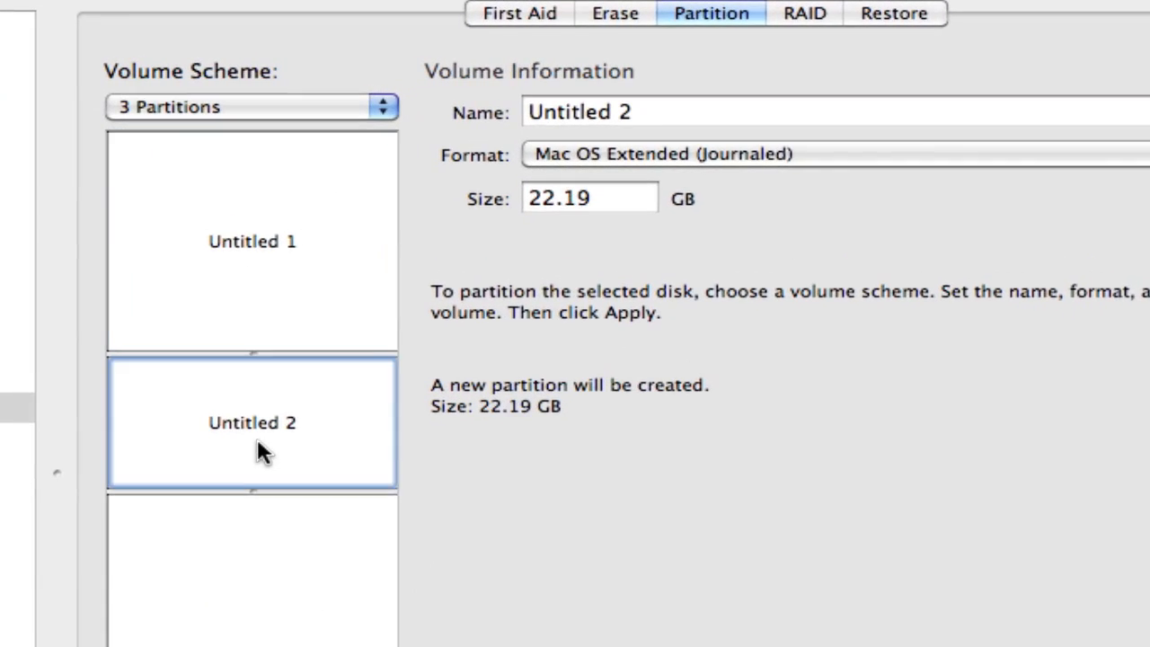
left_click_drag(651, 209, 468, 198)
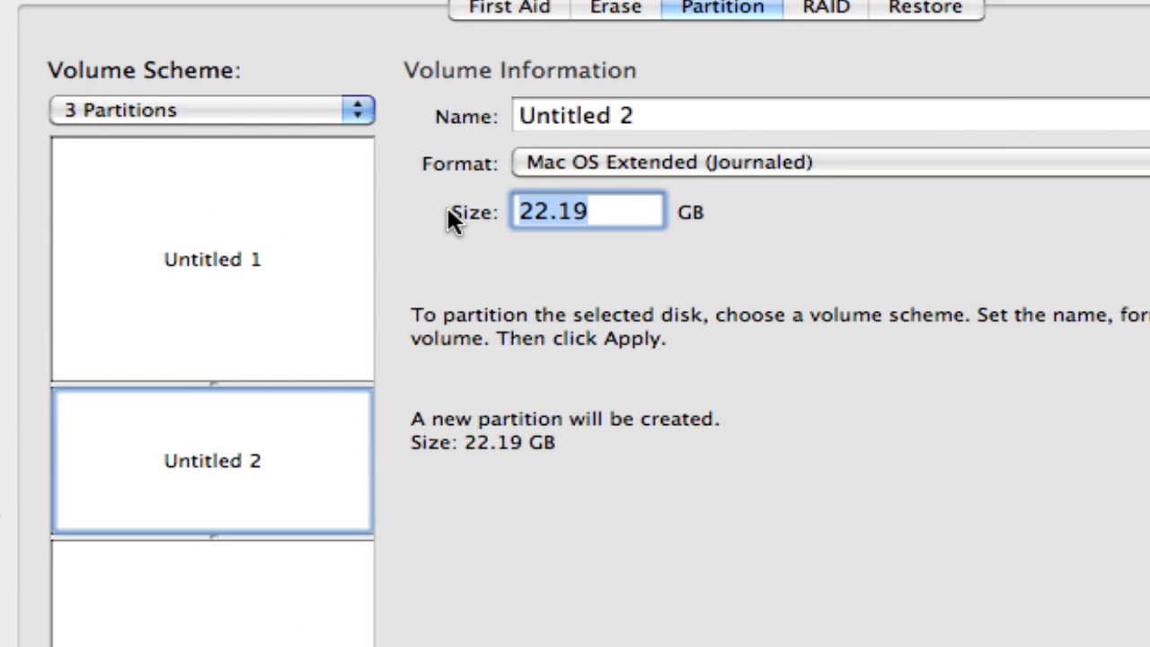
type("12")
key("Return")
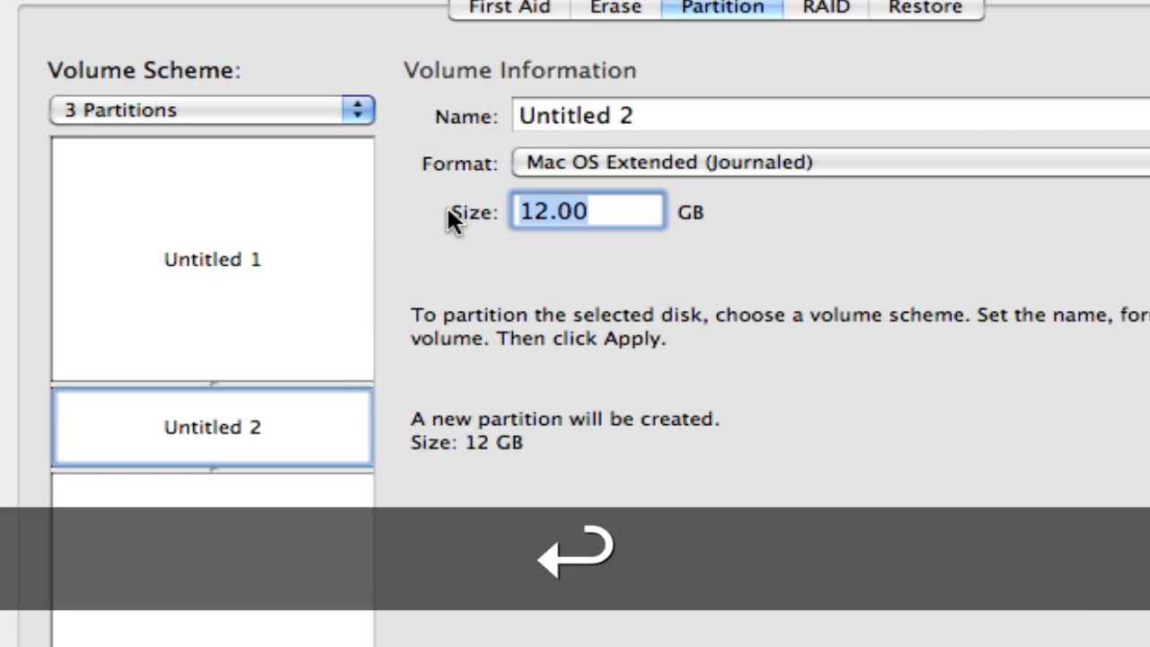
- Rename the first partition, Untitled 1, as OS
left_click(256, 251)
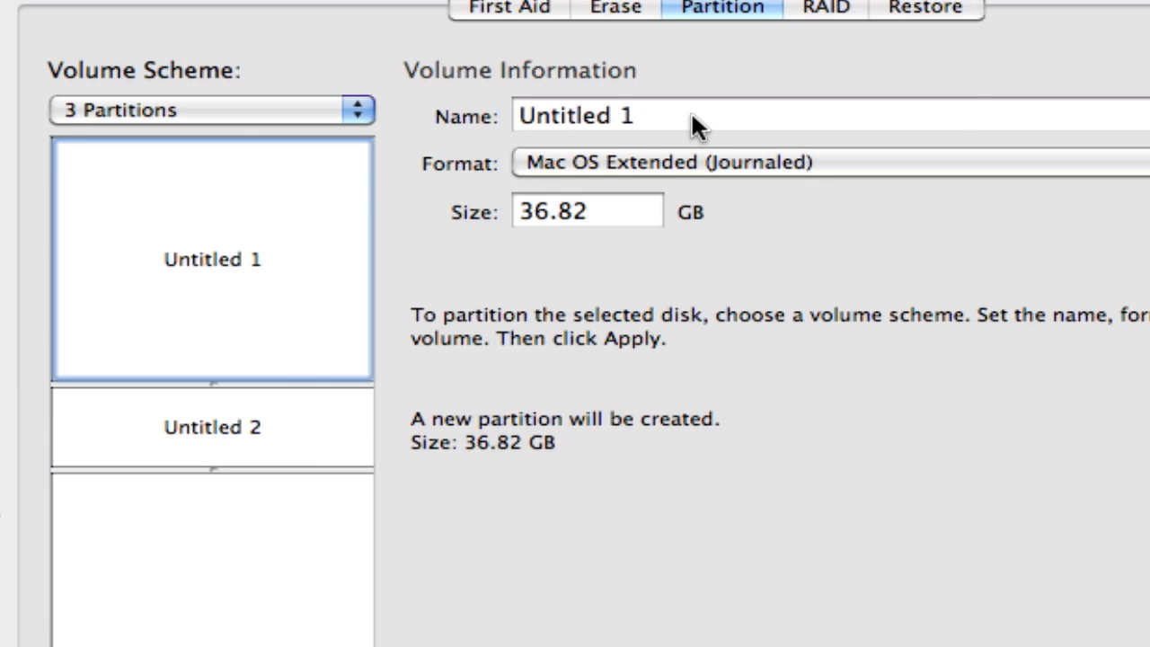
left_click_drag(689, 121, 533, 119)
key("BackSpace")
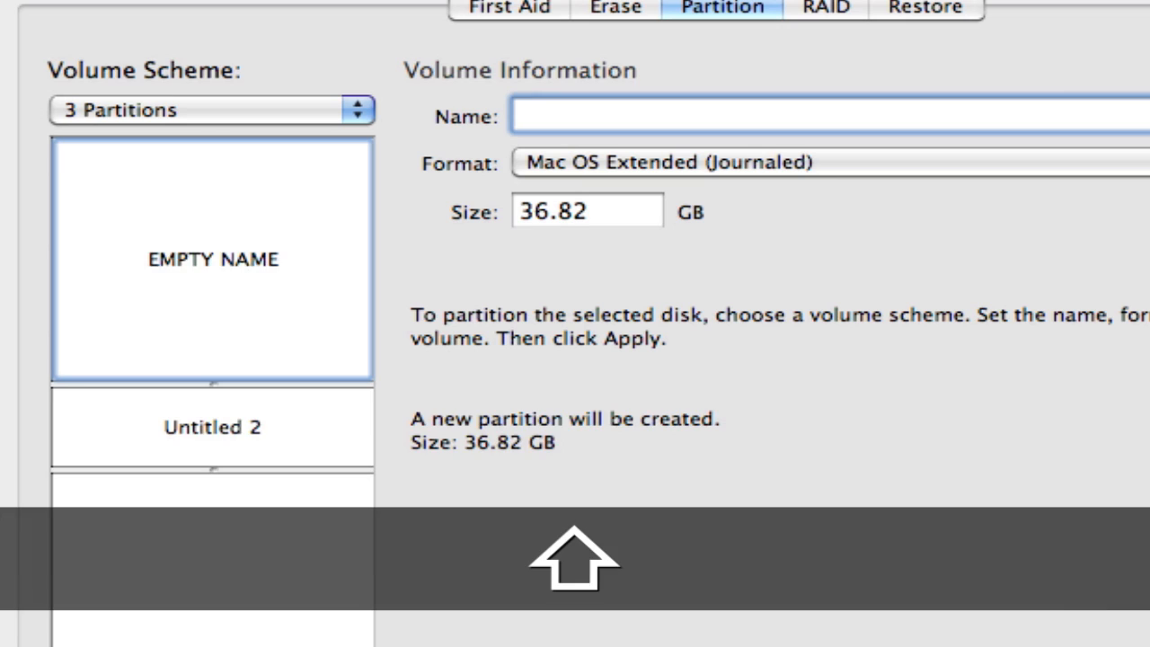
type("OS")
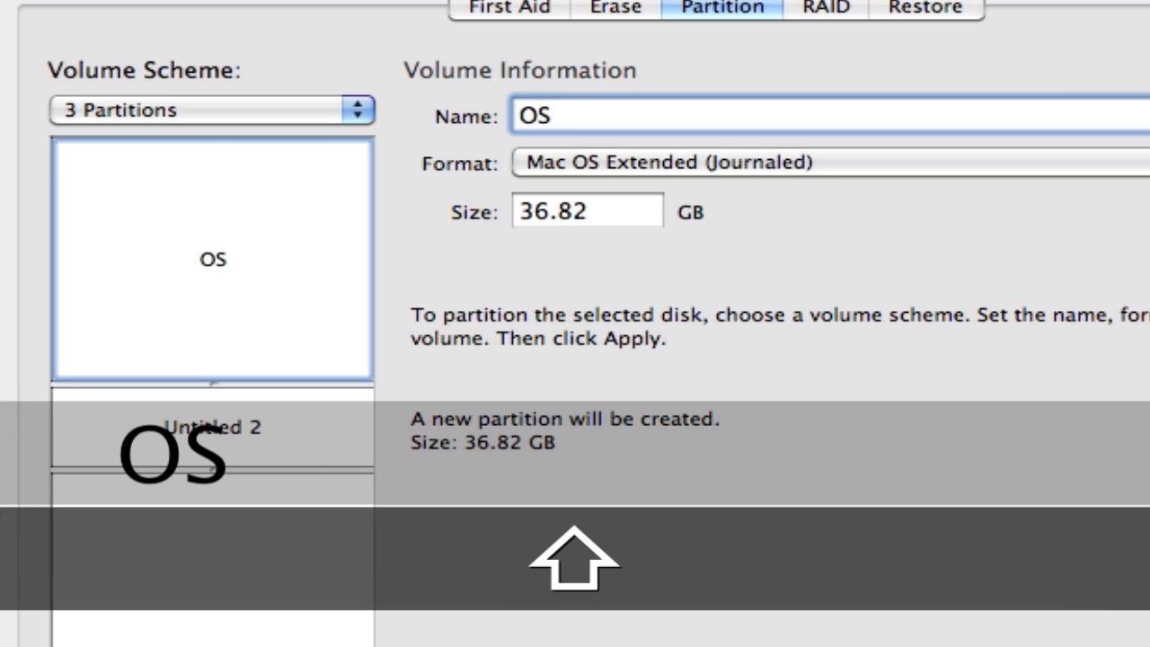
- Rename the second partition as Spare and the third partition as Files
left_click(195, 405)
left_click_drag(662, 118, 378, 112)
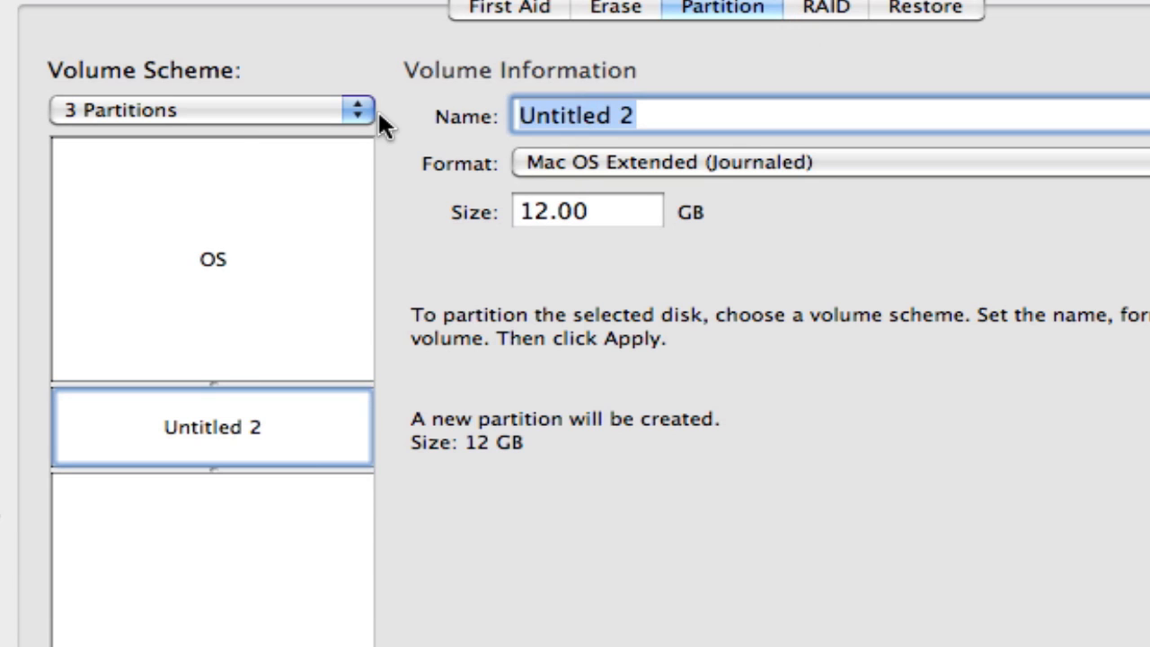
type("Spare")
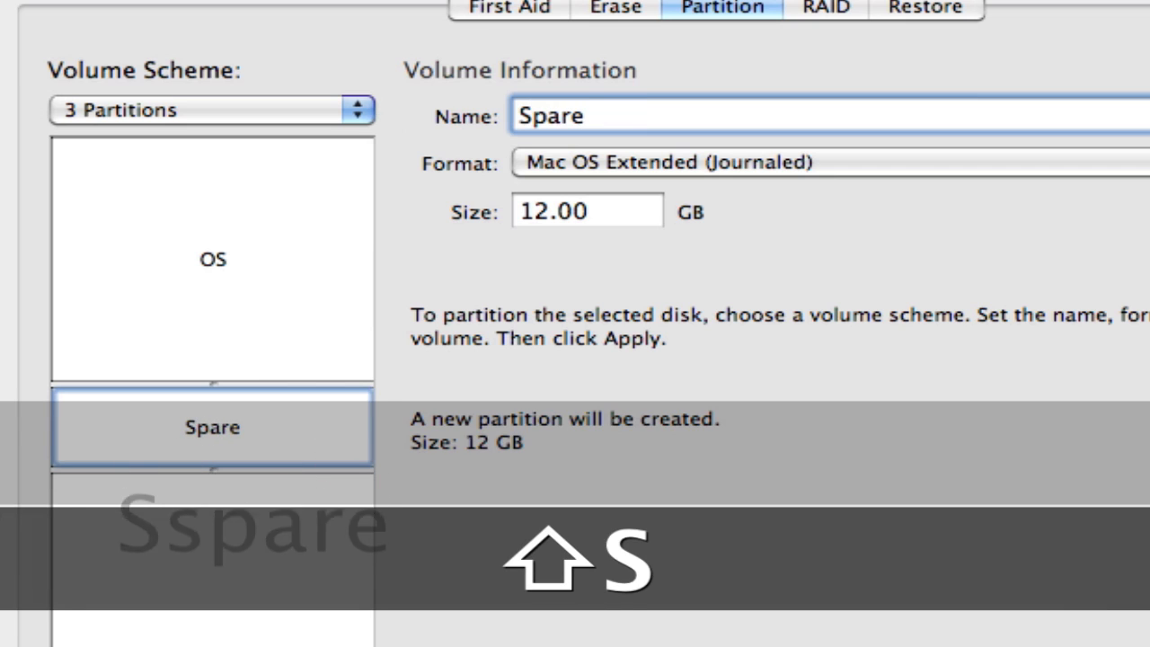
left_click(212, 552)
left_click_drag(679, 108, 462, 110)
type("Files")
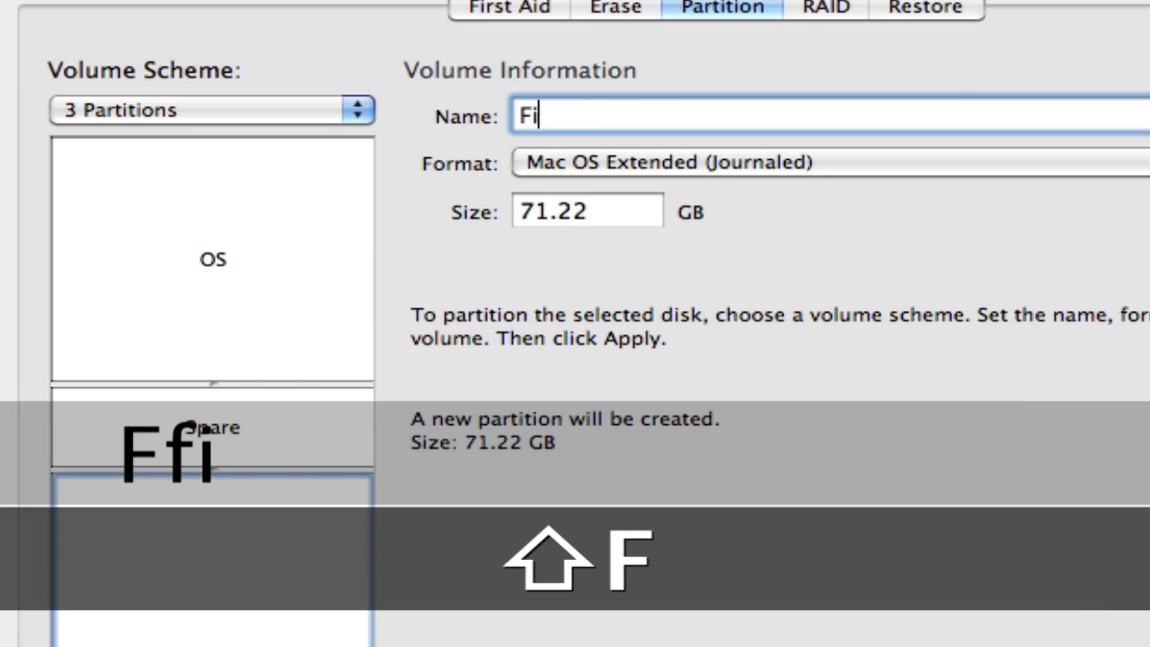
- Choose Mac OS Extended (Journaled) as the OS partition's format, and apply and confirm the partitioning of the LaCie disk
left_click(216, 231)
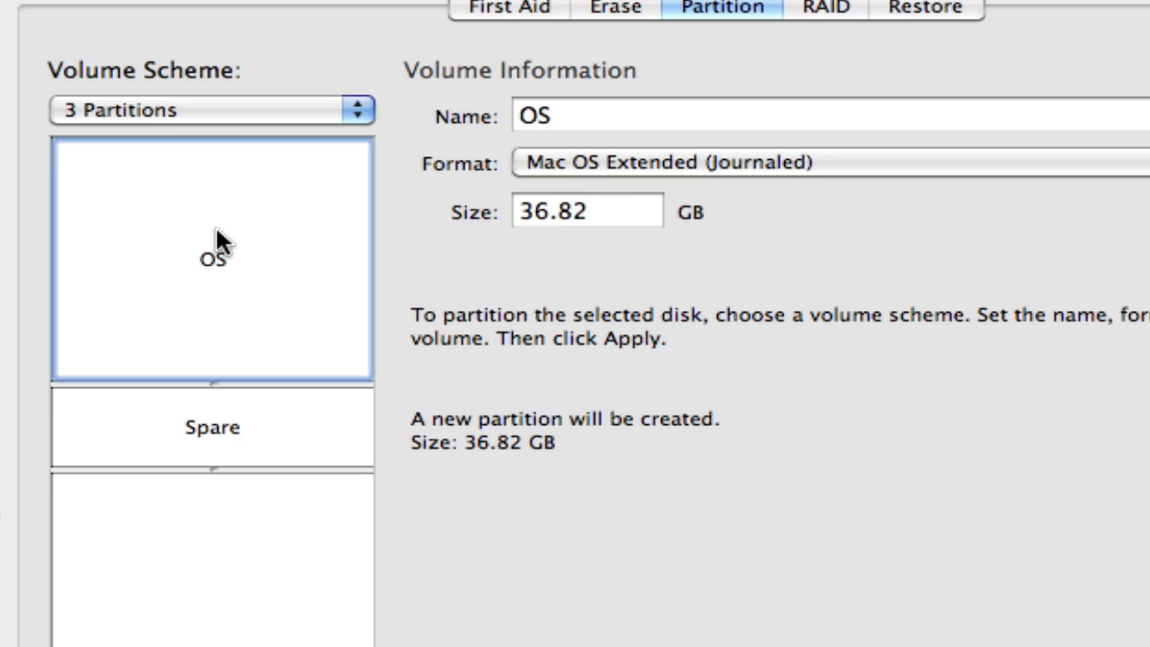
left_click(732, 176)
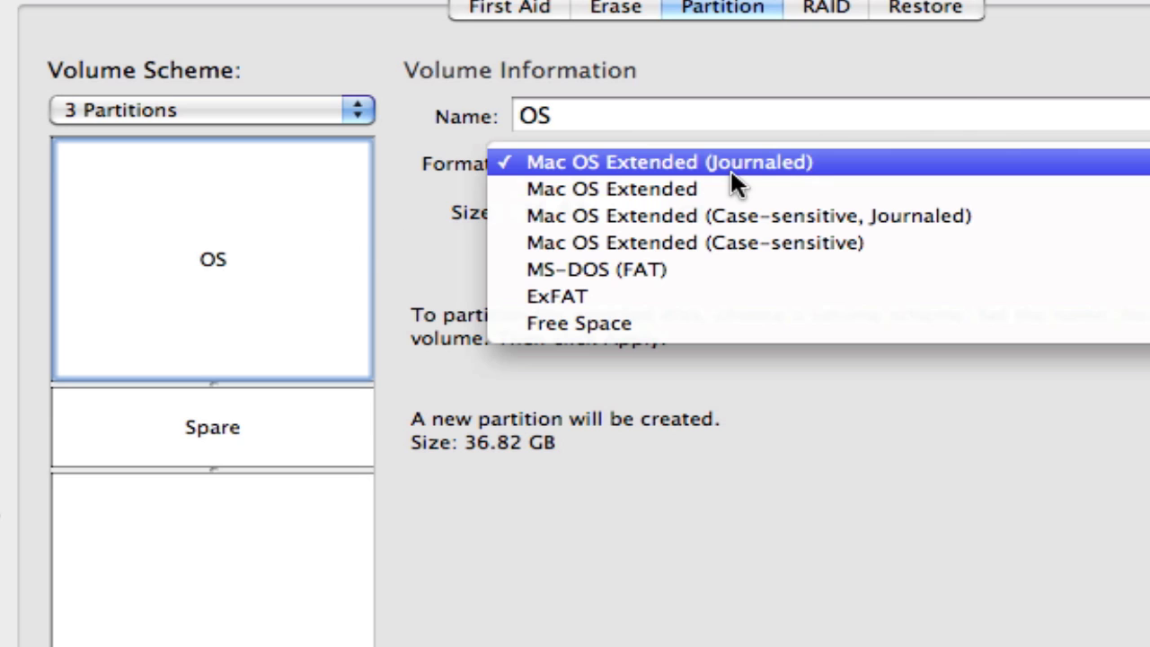
left_click(730, 162)
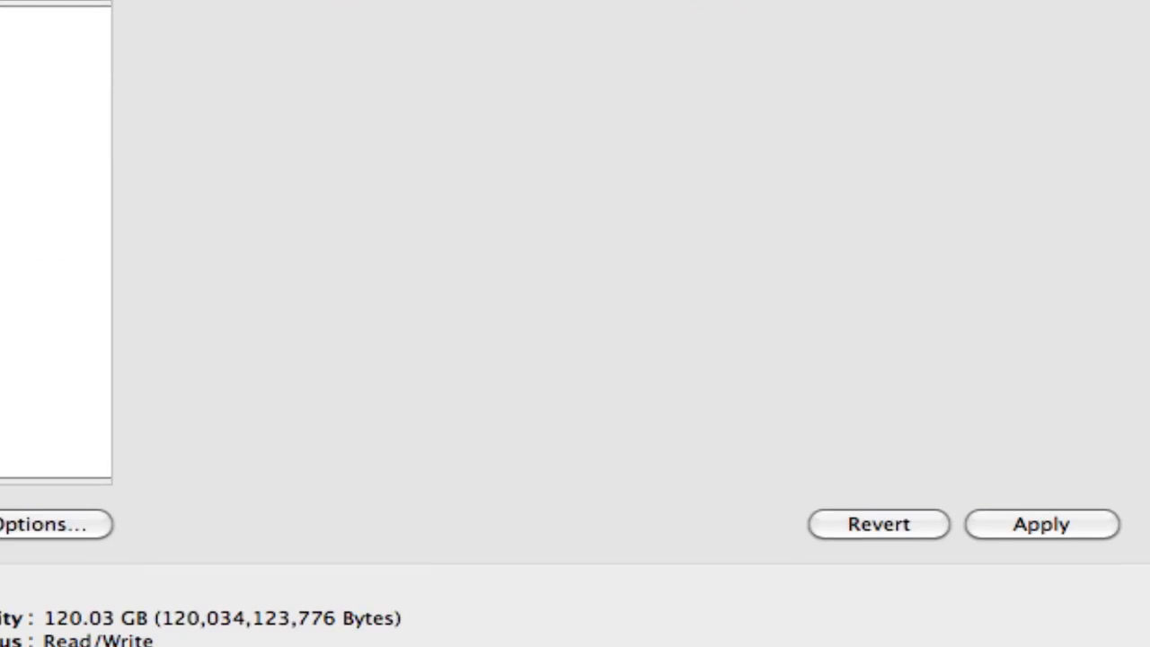
left_click(1079, 535)
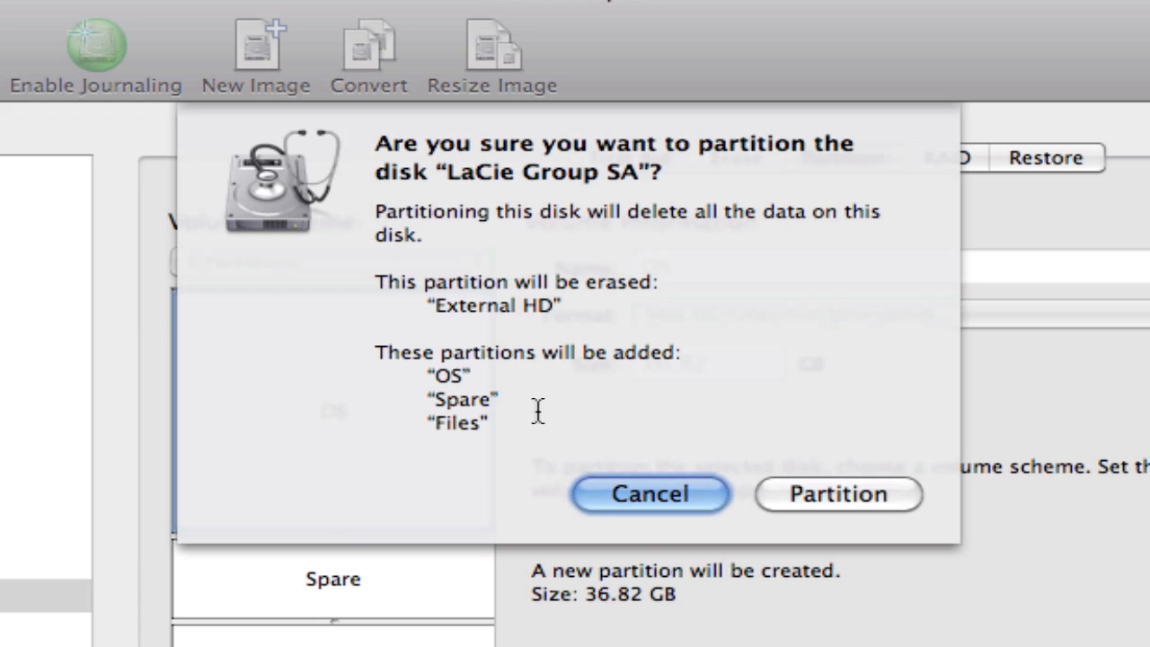
left_click(878, 496)
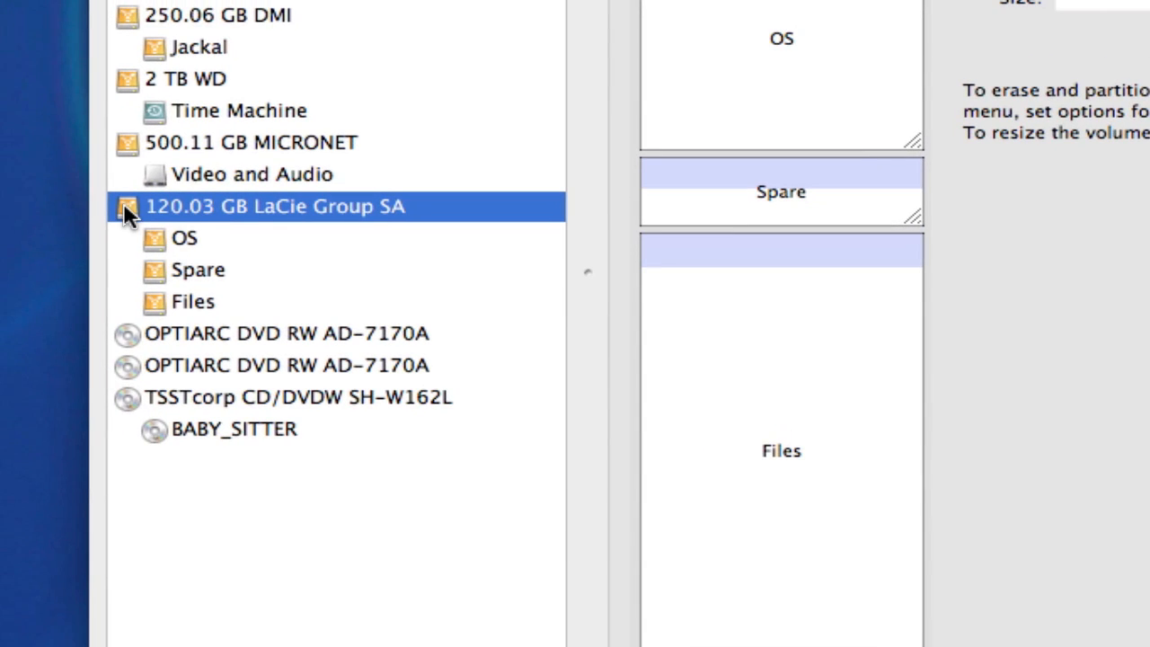
- Check the OS, Spare and Files volumes in the disk list and select their three drive icons on the desktop
left_click(179, 243)
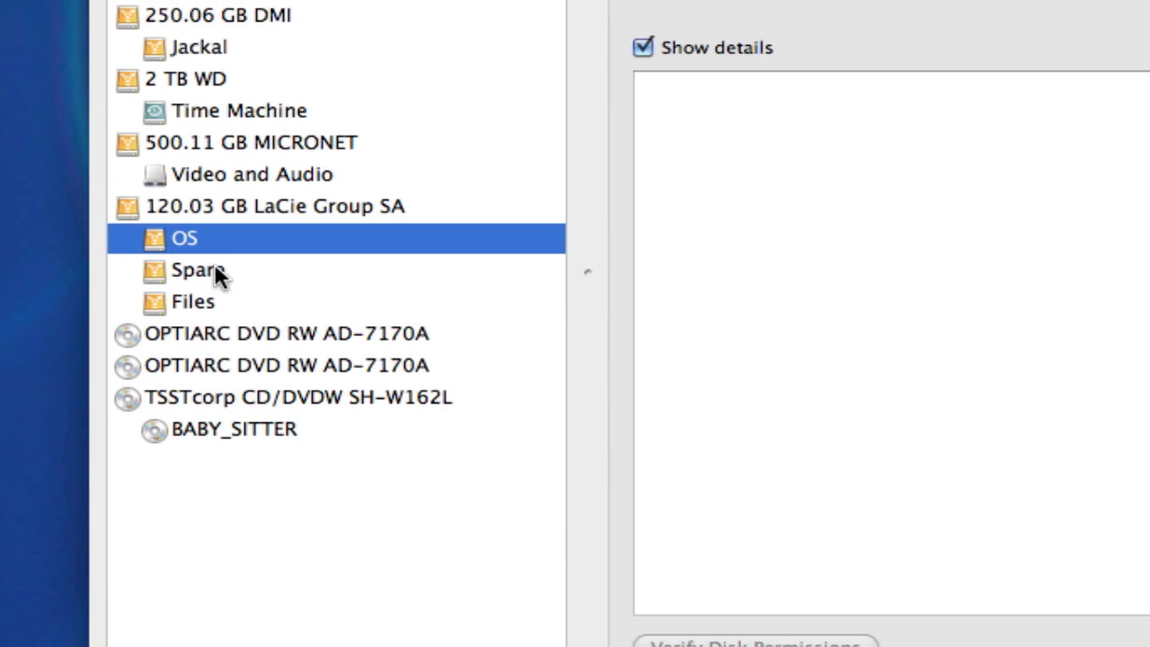
left_click(219, 273)
left_click(223, 305)
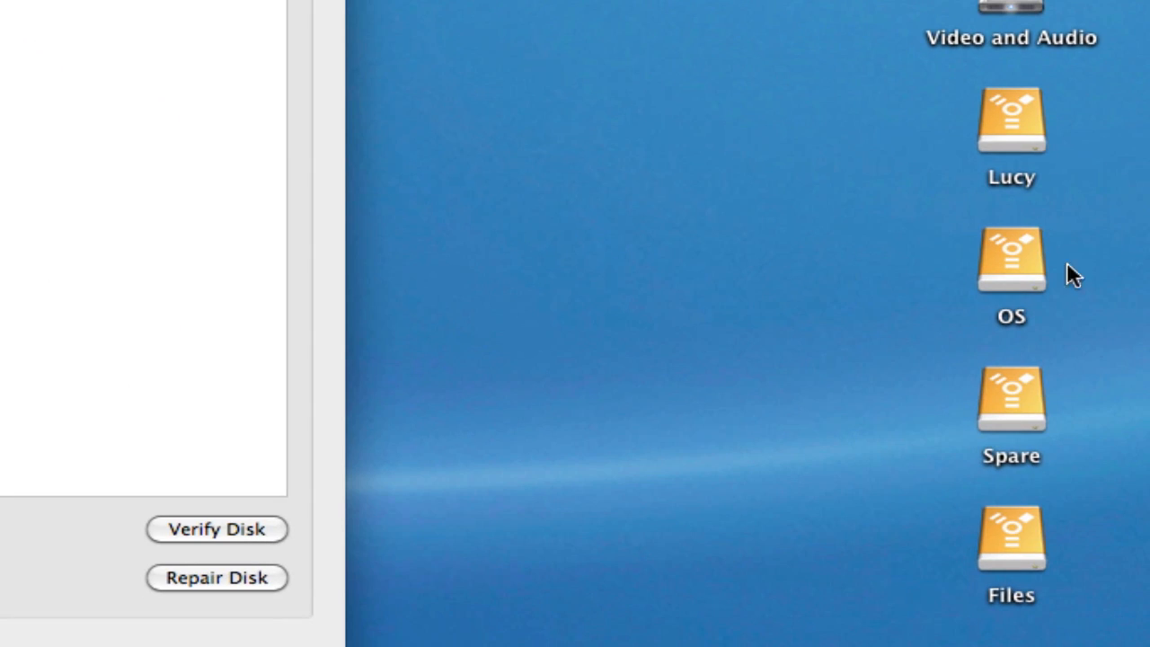
left_click_drag(1053, 246, 1063, 556)
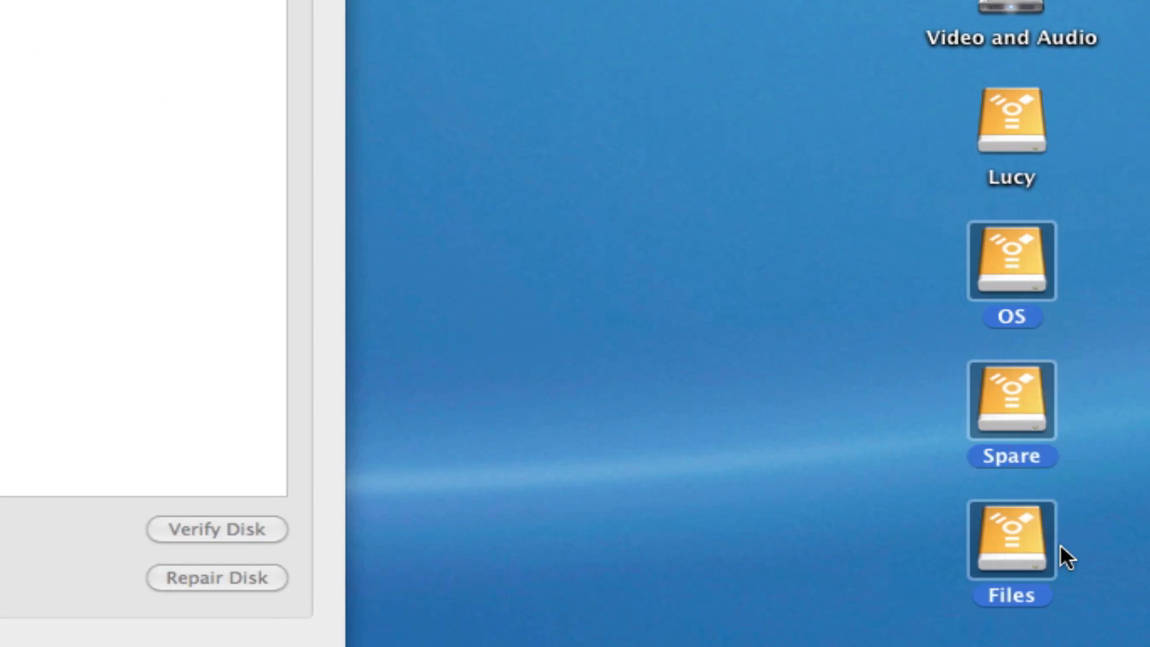